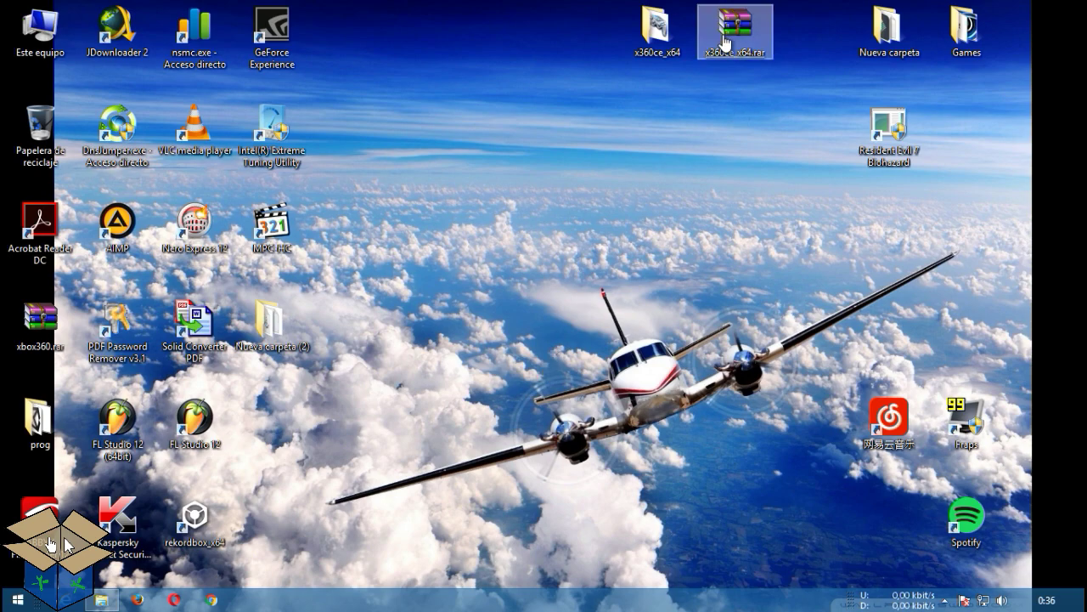
- Copy x360ce_x64.exe from the x360ce_x64 folder on the desktop
mouse_move(725, 42)
double_click(662, 38)
click(583, 246)
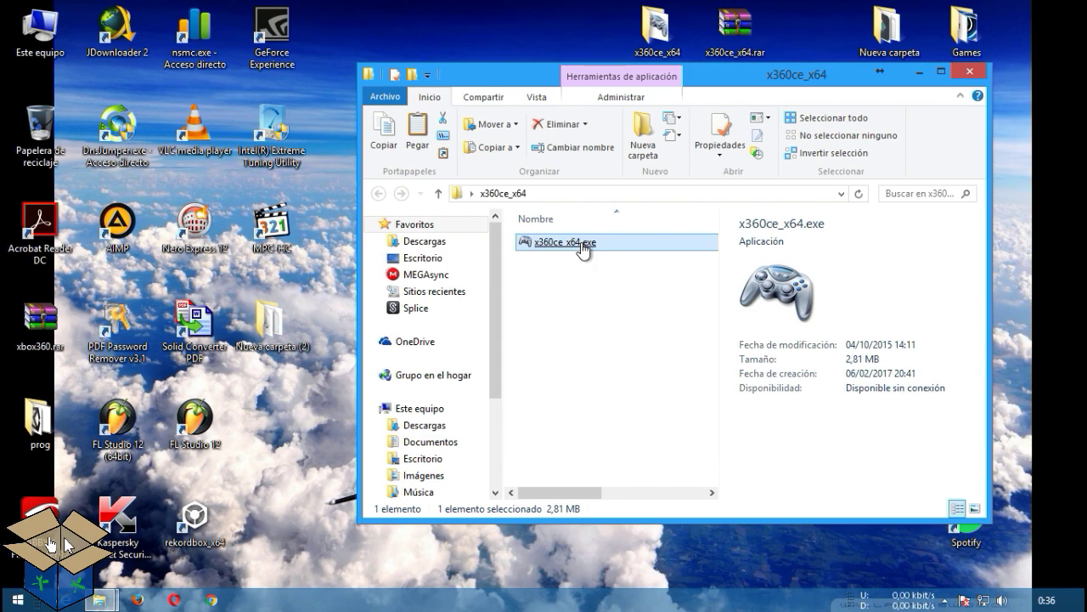
right_click(582, 248)
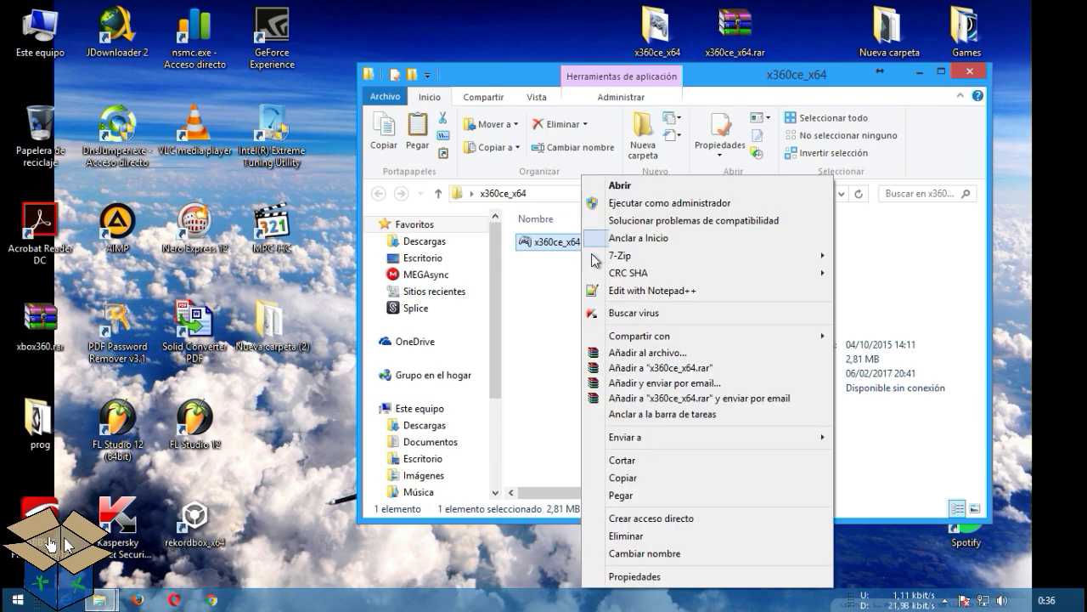
click(622, 478)
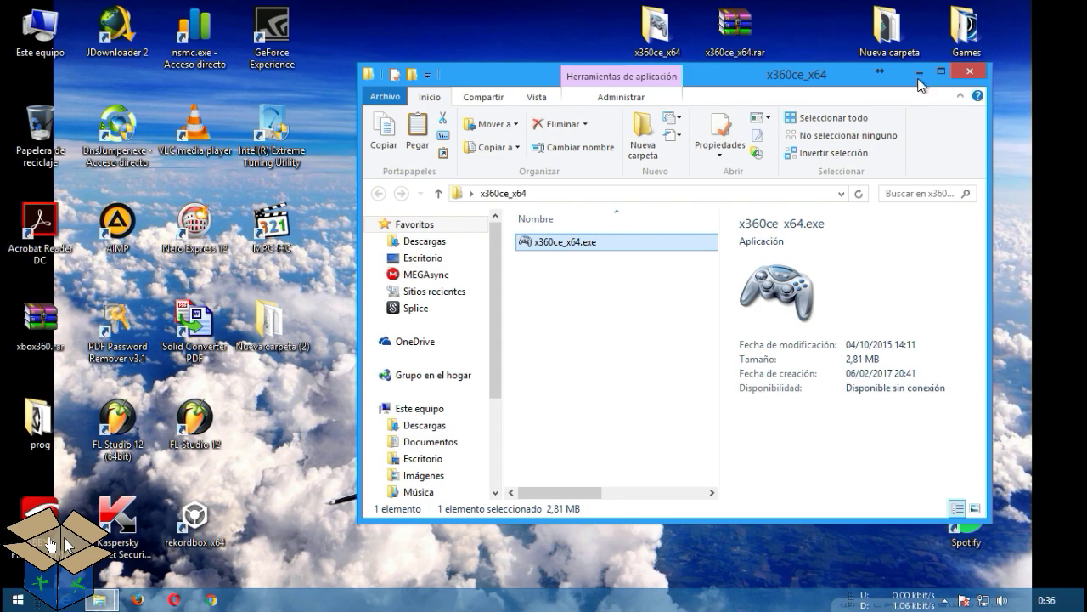
- Open the install folder that the Resident Evil 7 Biohazard desktop shortcut points to
drag(751, 85, 578, 75)
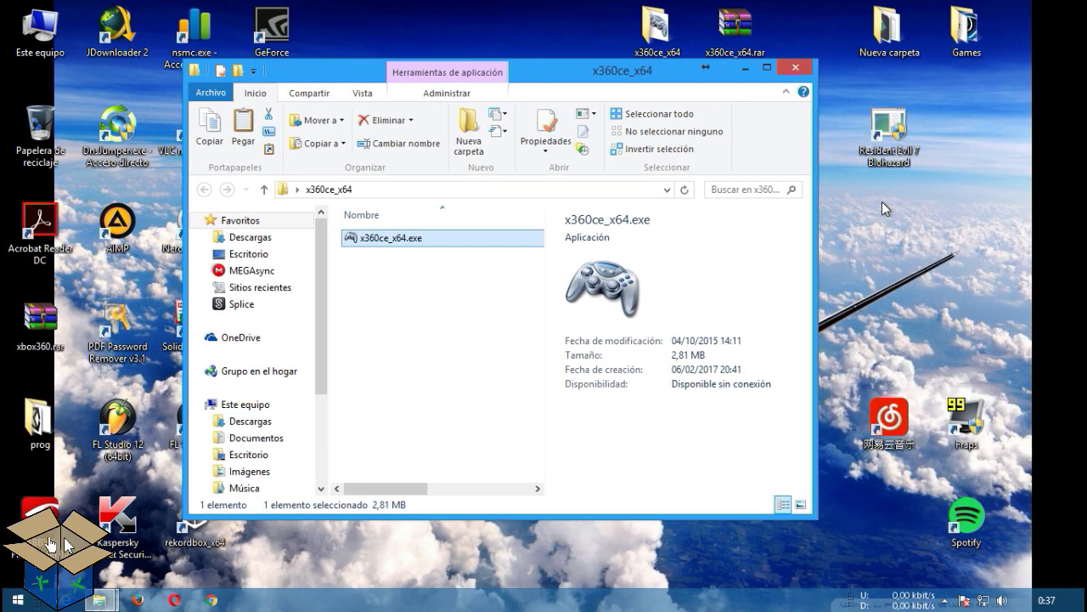
right_click(891, 129)
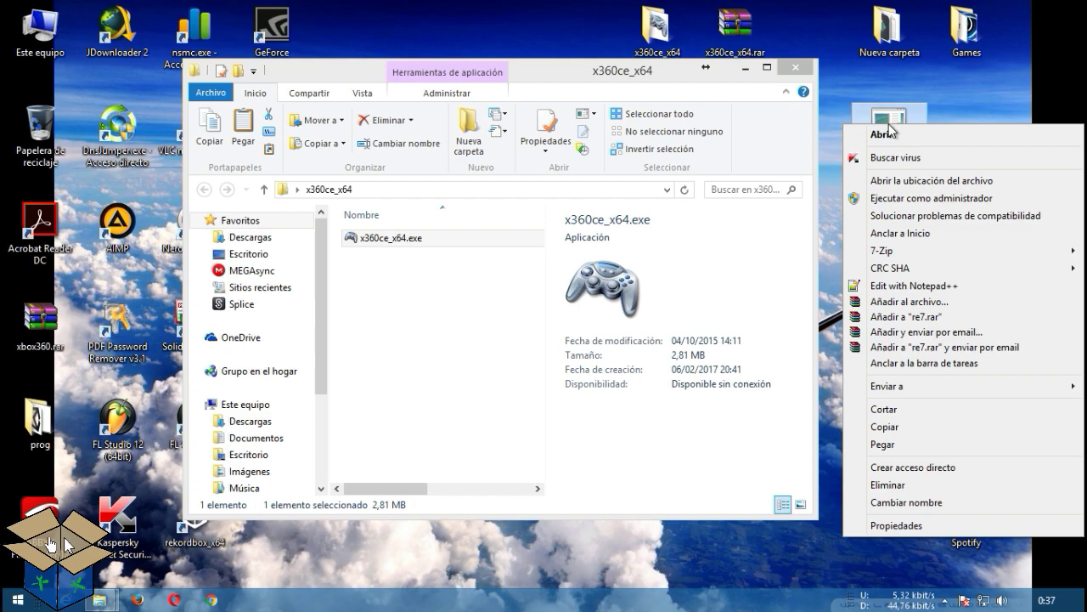
click(899, 181)
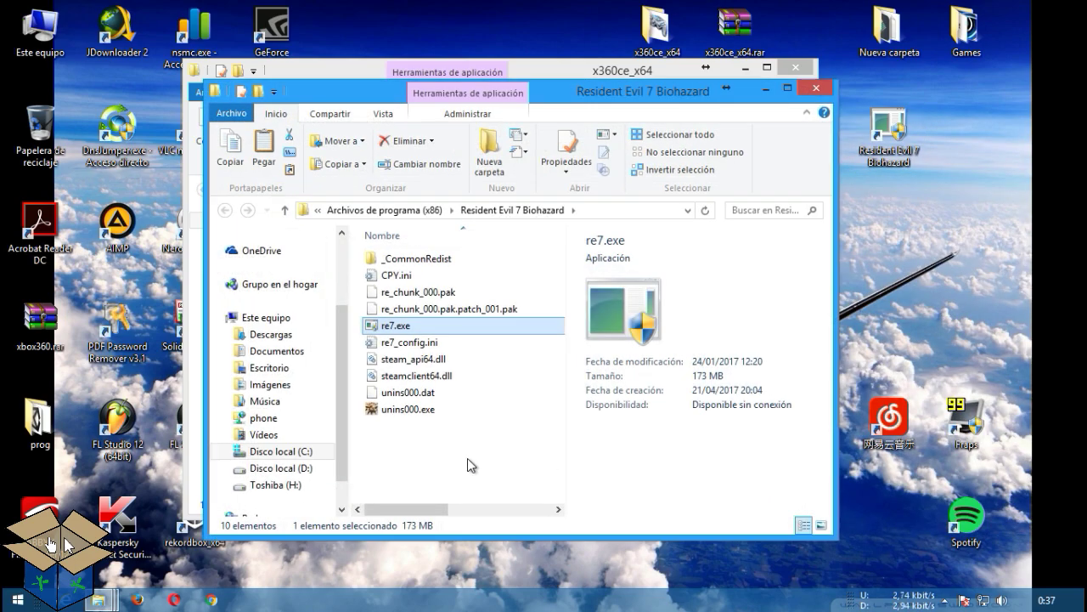
- Paste x360ce_x64.exe into the Resident Evil 7 Biohazard folder, granting administrator permission for the copy
right_click(467, 459)
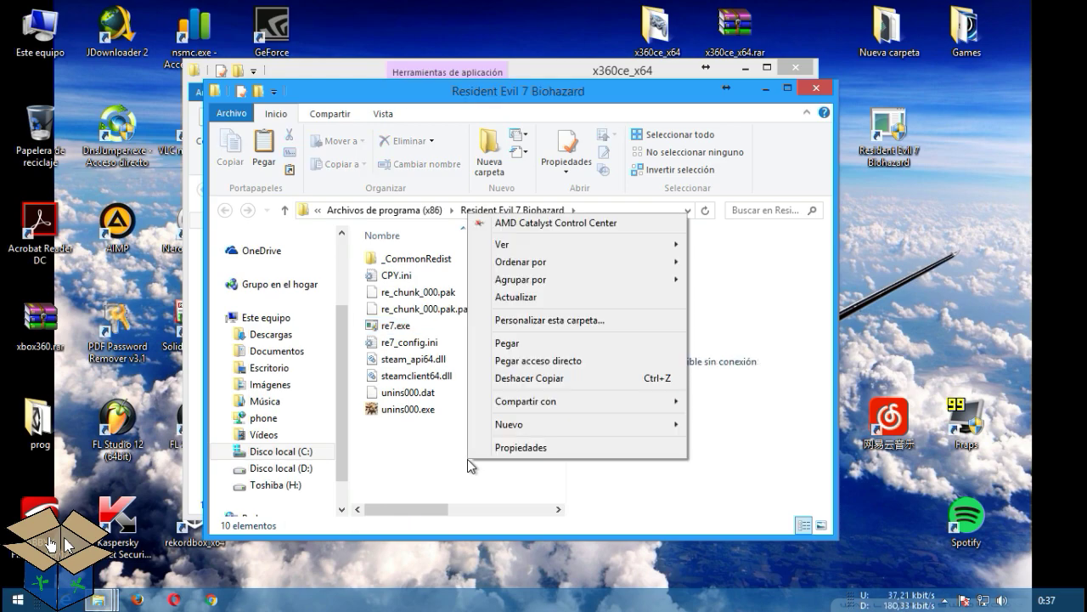
click(510, 342)
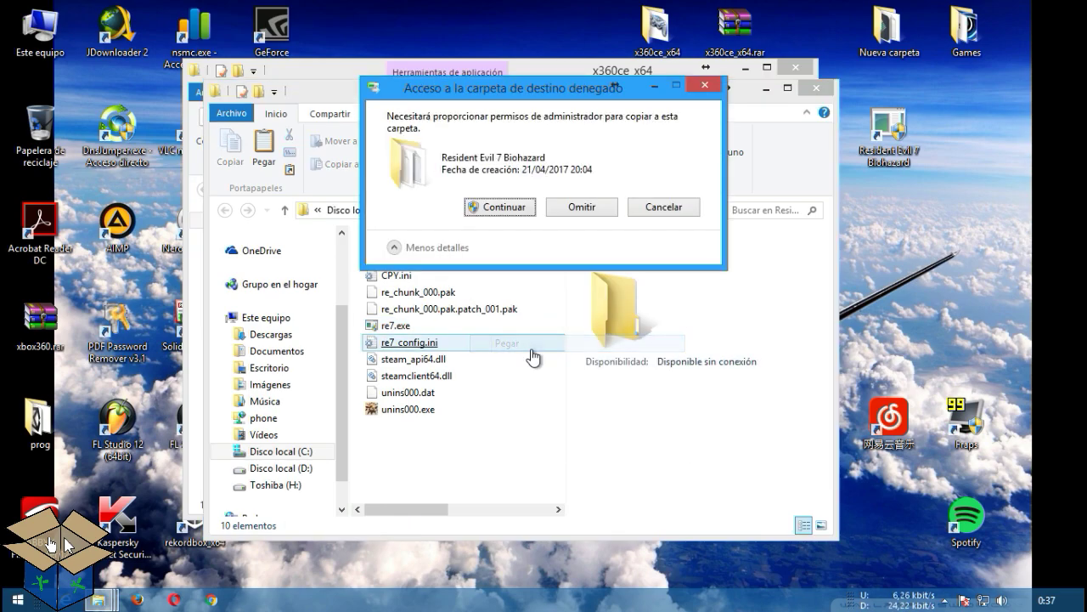
click(492, 209)
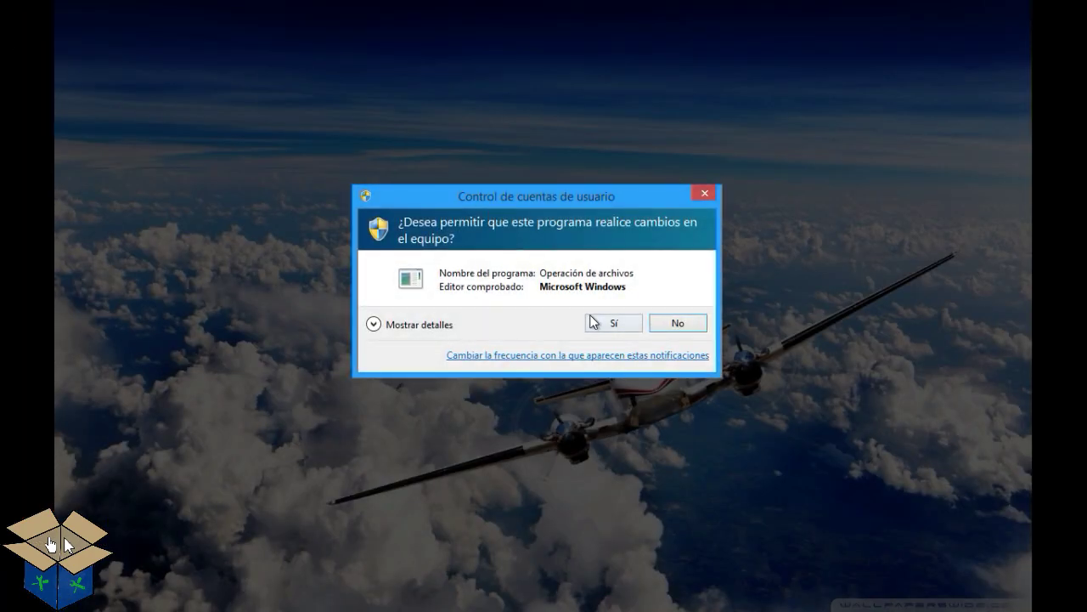
click(593, 322)
click(446, 469)
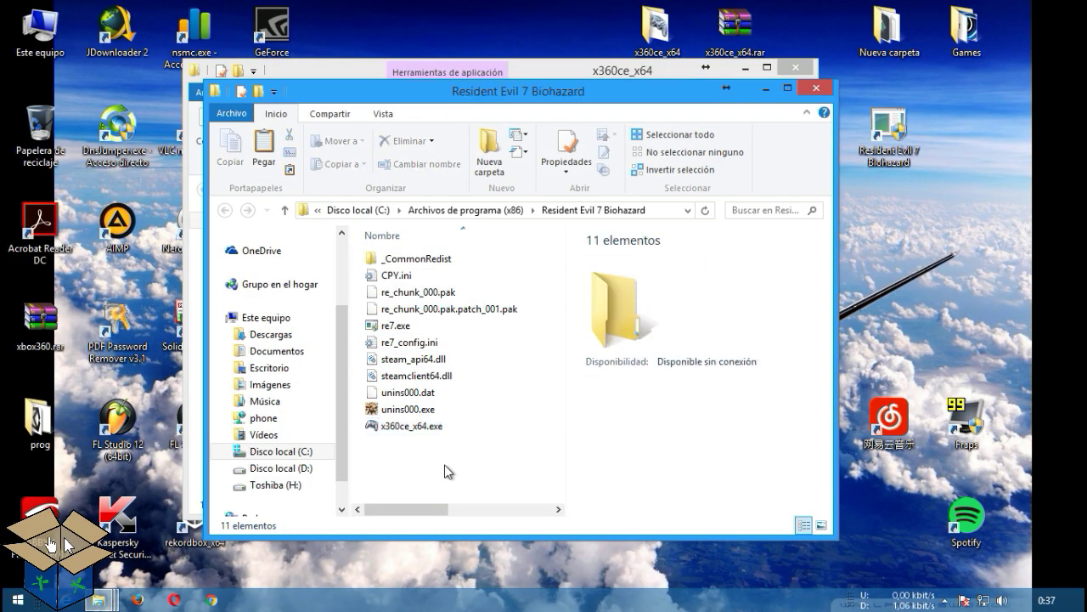
- Run the pasted x360ce_x64.exe as administrator and create the missing xinput1_3.dll file
click(431, 434)
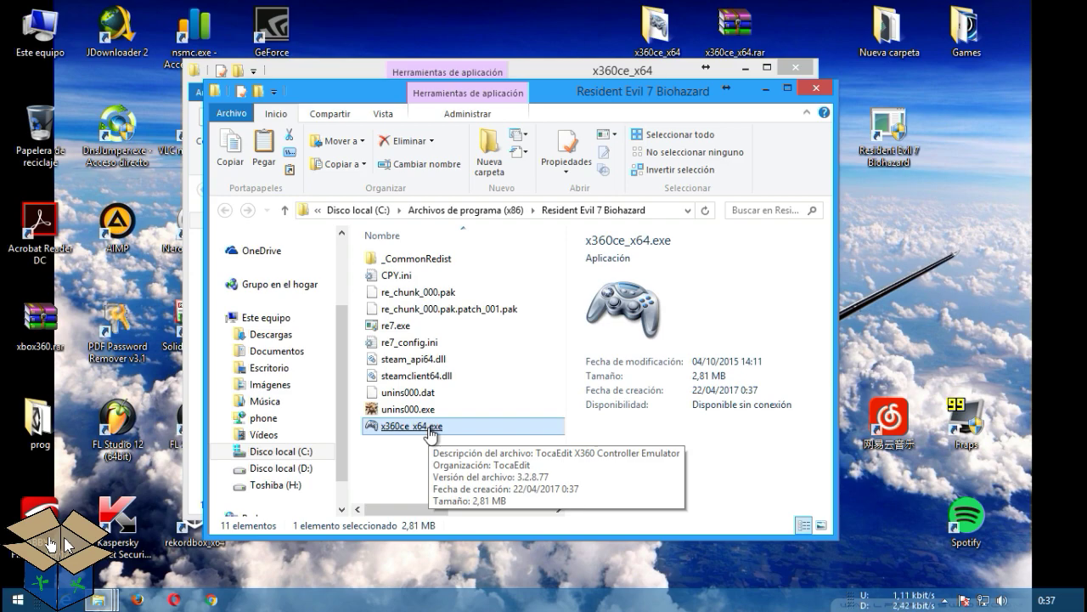
right_click(430, 434)
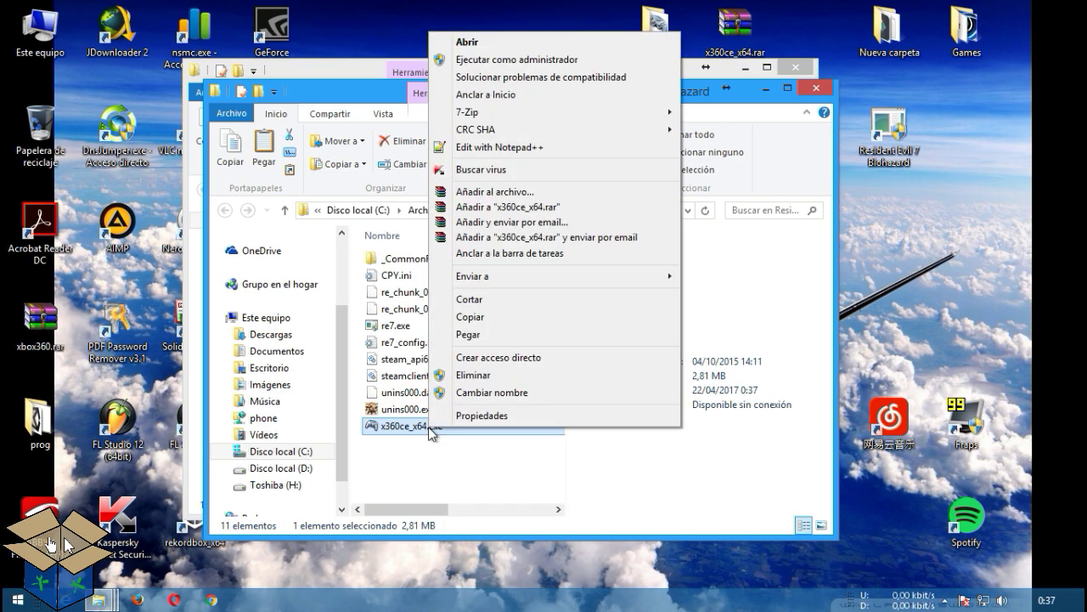
click(504, 60)
click(614, 330)
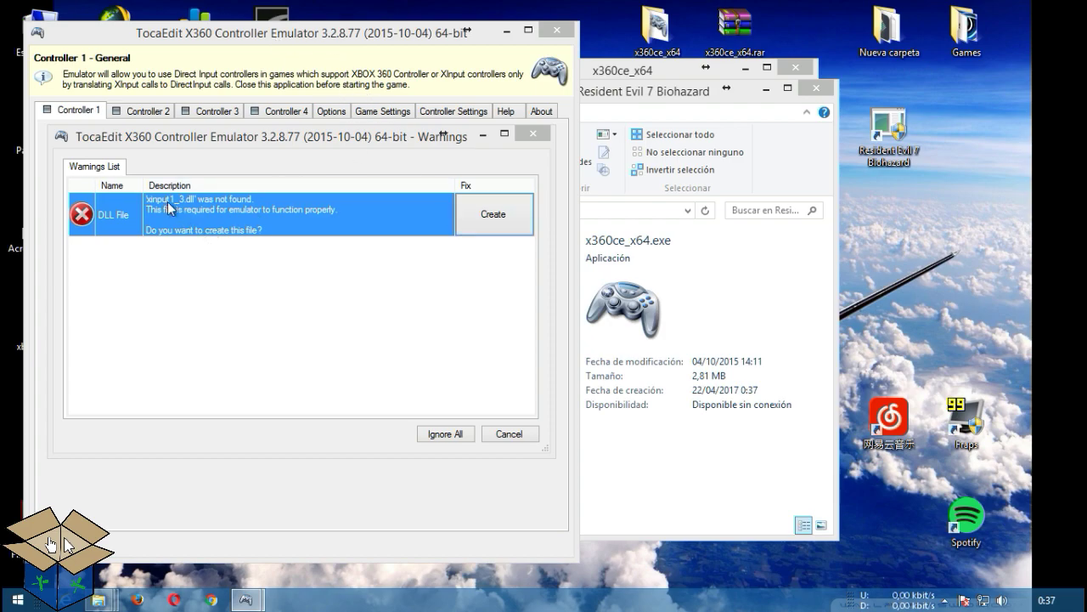
click(503, 227)
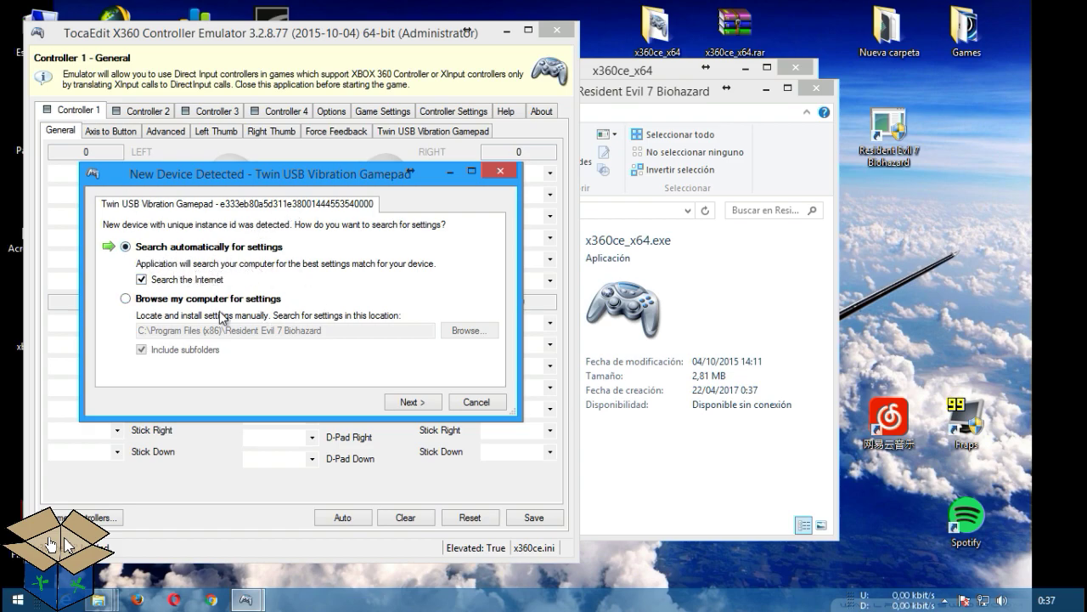
- Search automatically for settings for both detected Twin USB Vibration Gamepads, including the Internet, and load the unins000.exe configuration for each
click(409, 402)
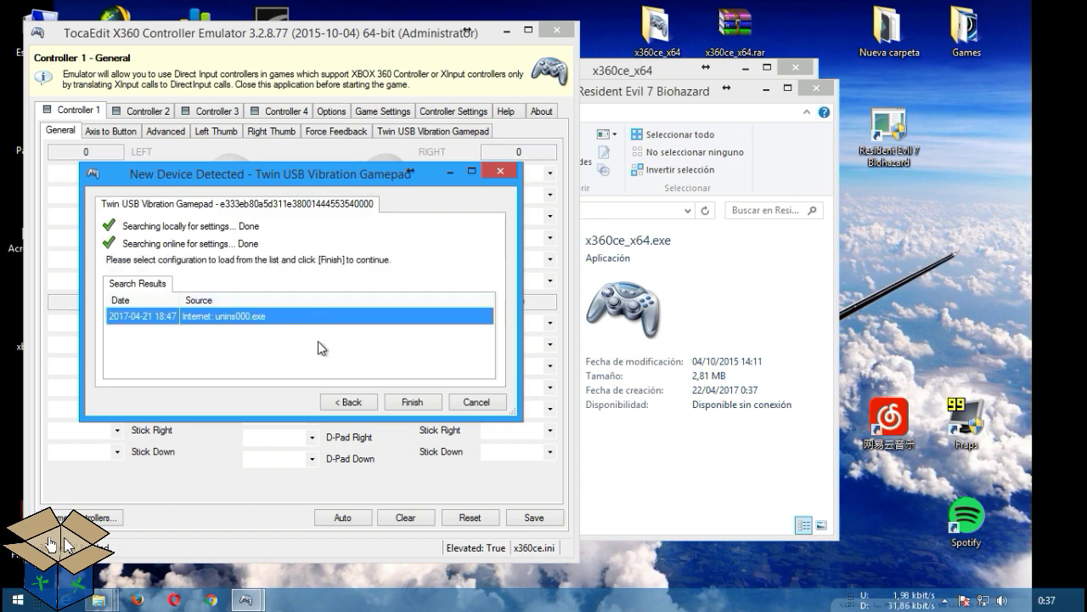
click(406, 400)
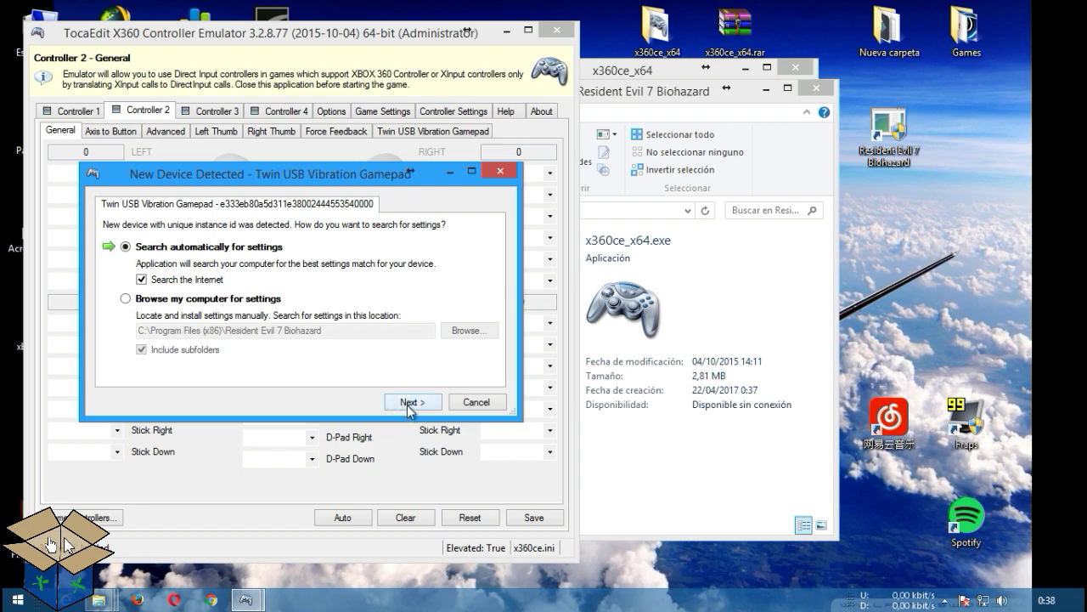
click(408, 404)
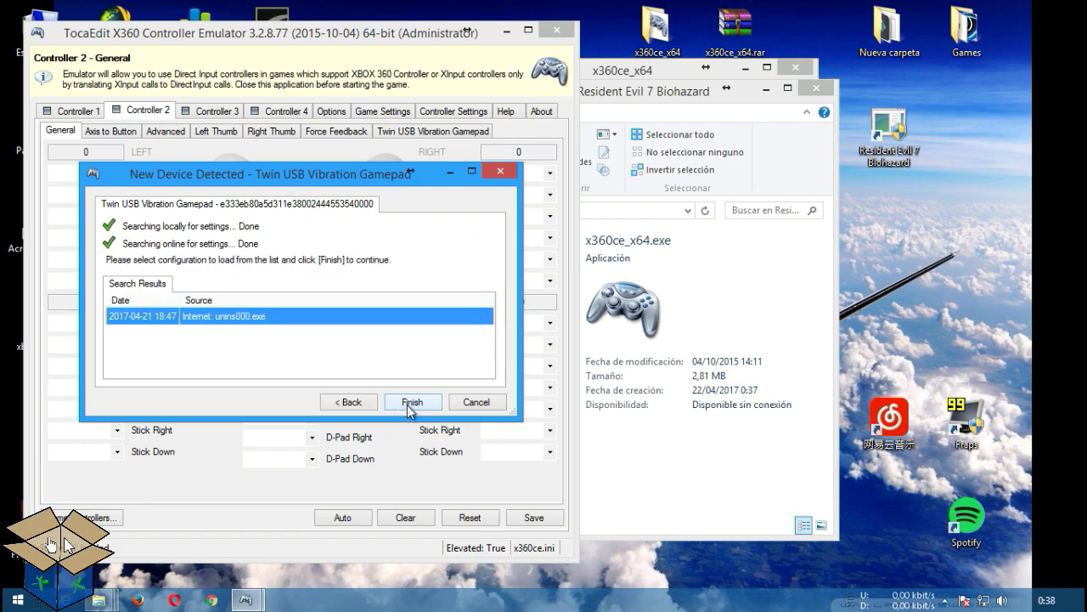
click(407, 402)
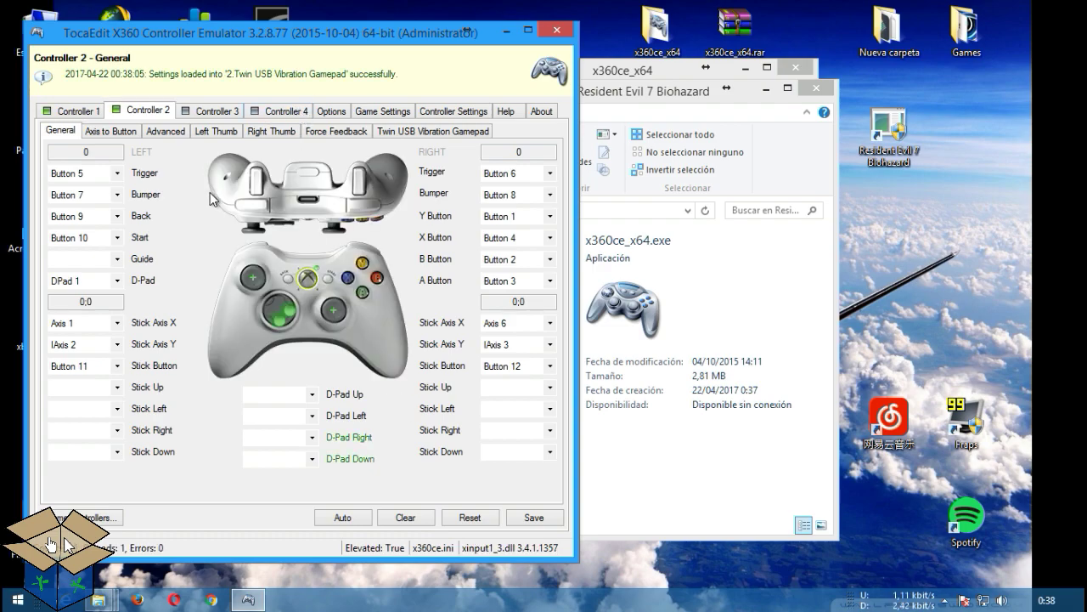
- Compare the general button and stick mappings of Controller 1 and Controller 2
click(92, 113)
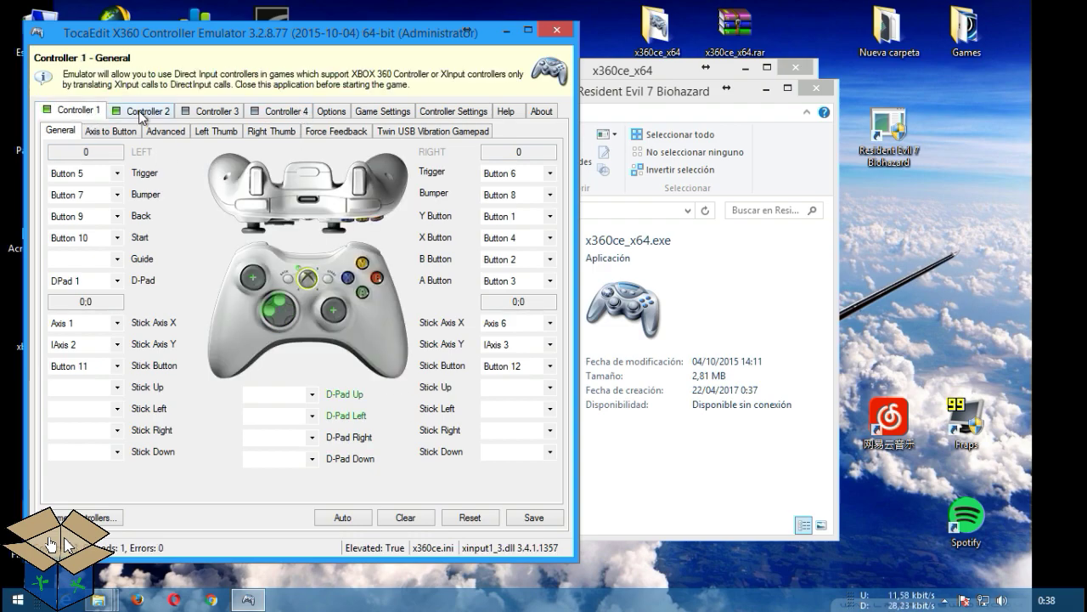
click(139, 111)
click(64, 113)
click(136, 111)
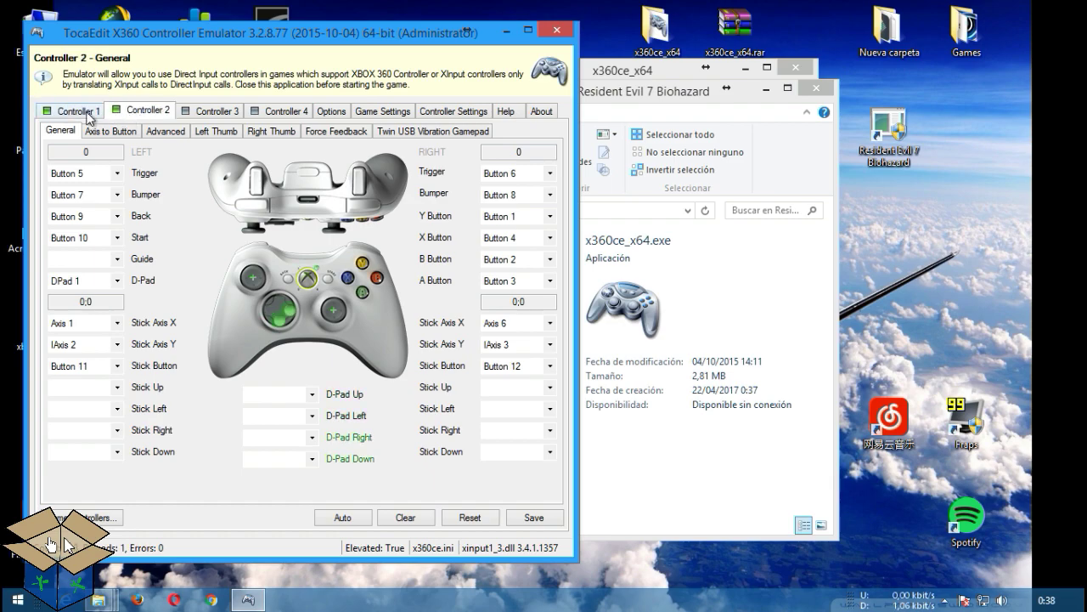
drag(288, 37, 326, 39)
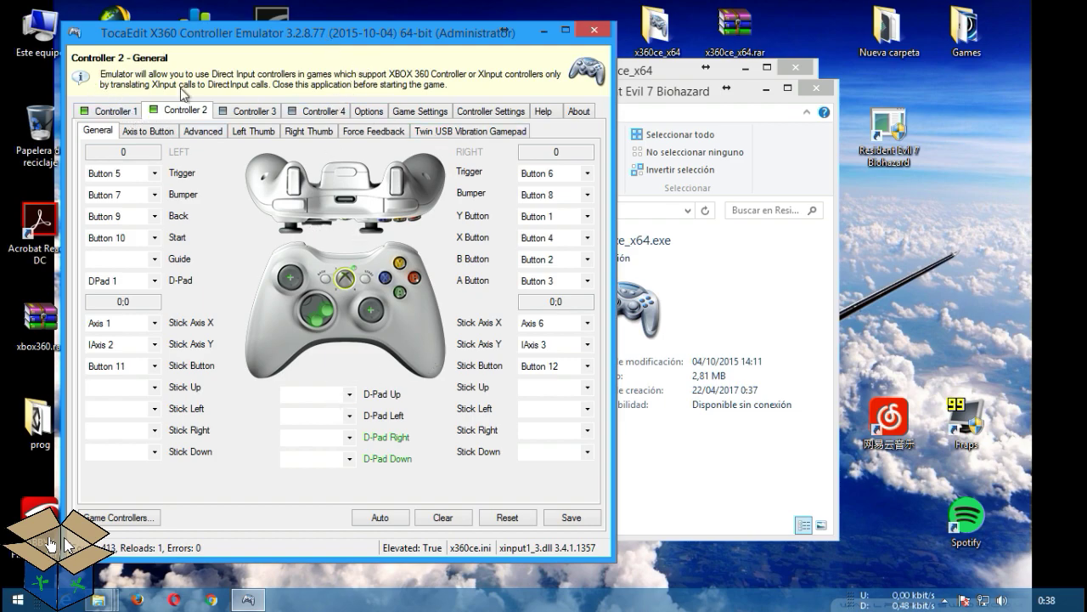
click(113, 117)
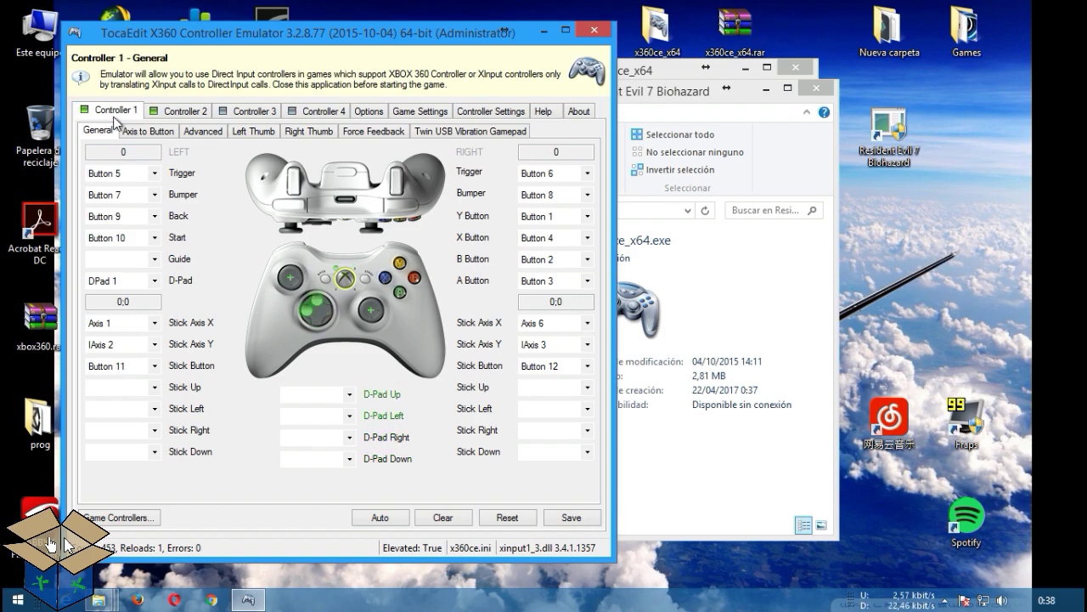
- Review Controller 1's device and force feedback pages, the emulator options and the game settings
click(438, 135)
click(391, 132)
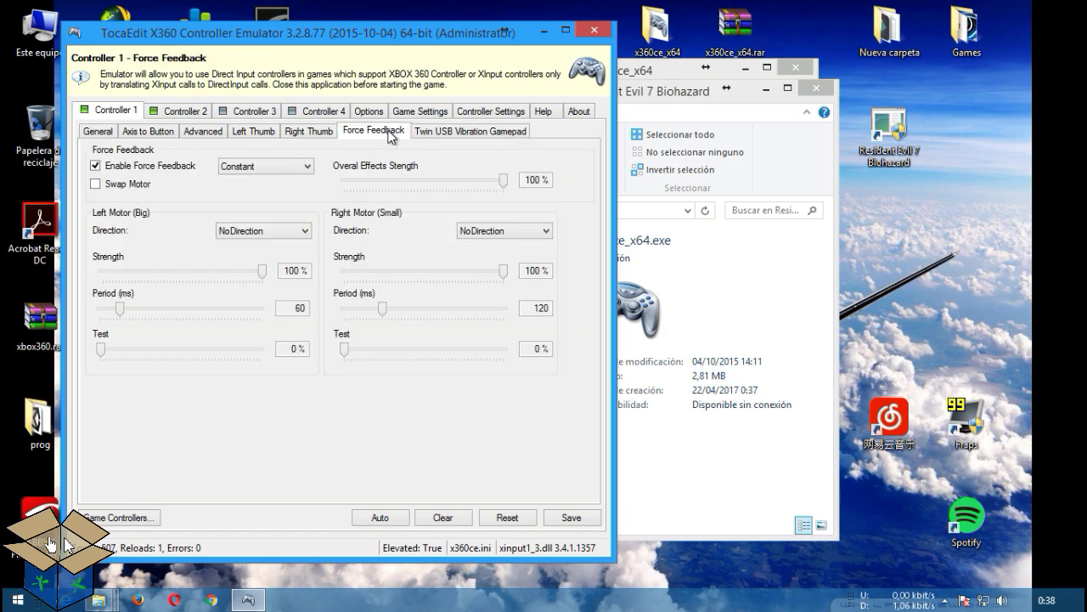
click(325, 130)
click(359, 118)
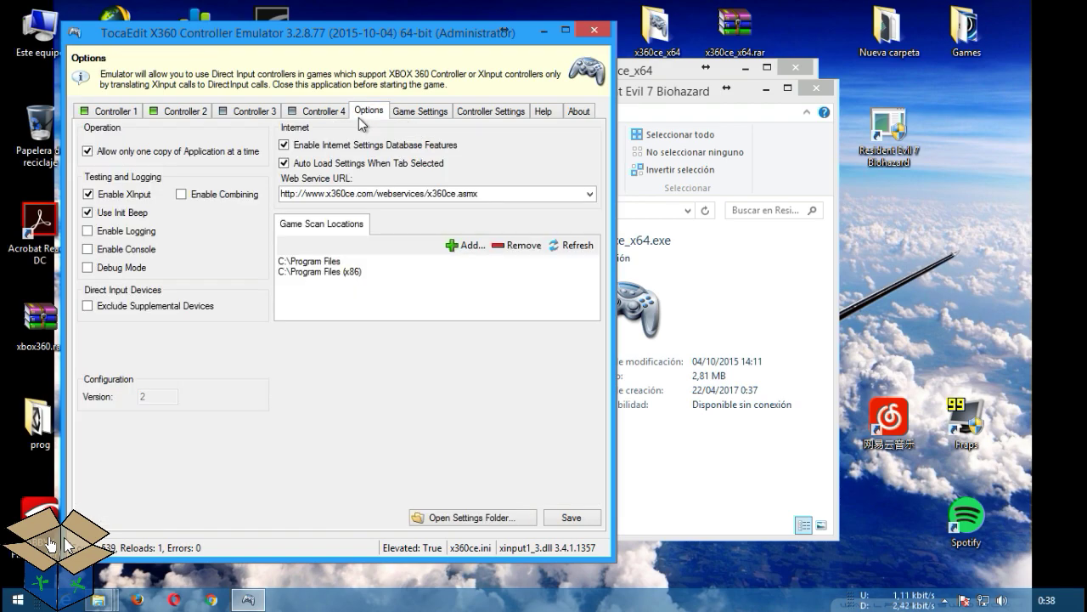
click(406, 120)
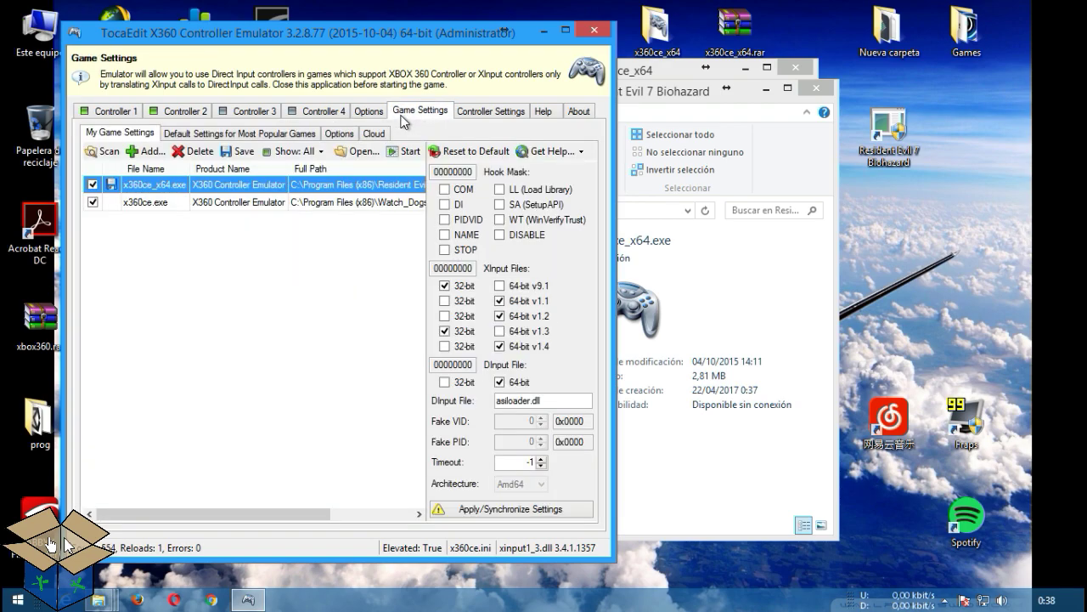
- Load the popular Twin USB Joystick setting 24135BC7 for re7.exe into controller 1, Twin USB Vibration Gamepad
click(467, 118)
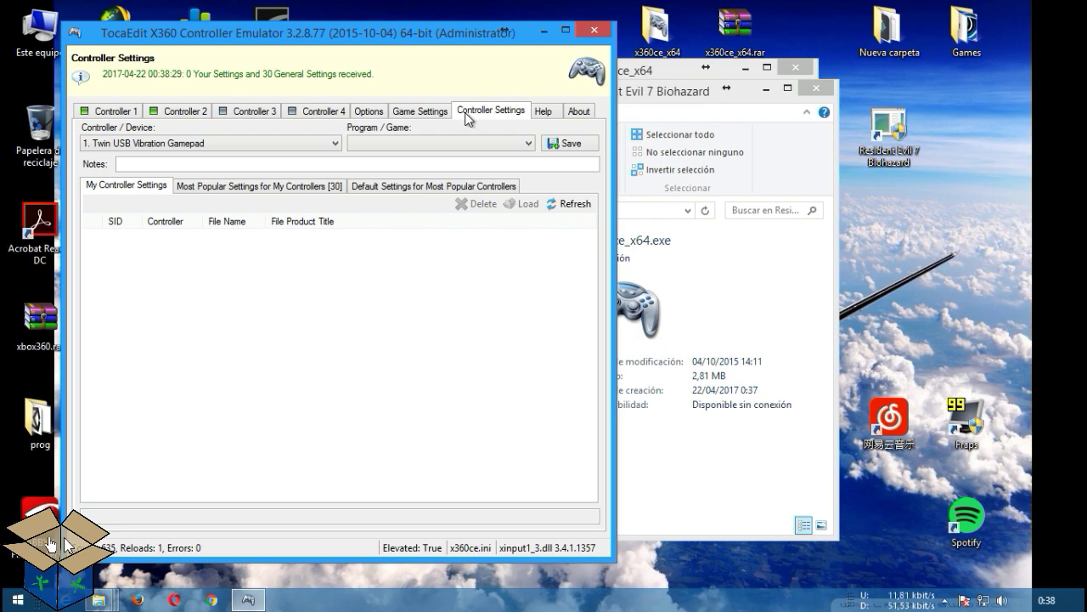
click(257, 191)
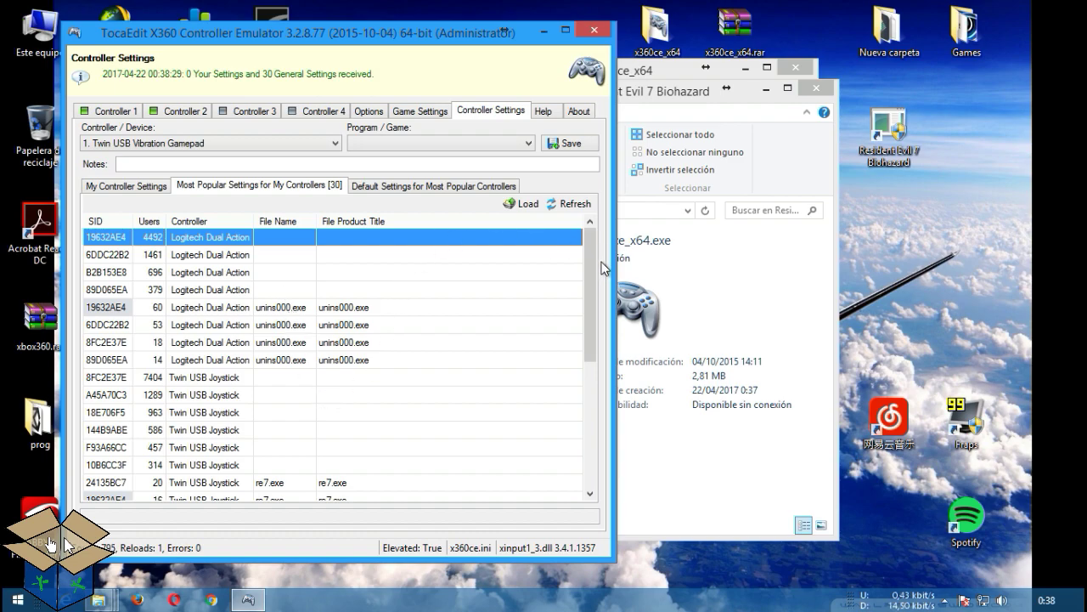
drag(589, 266, 594, 328)
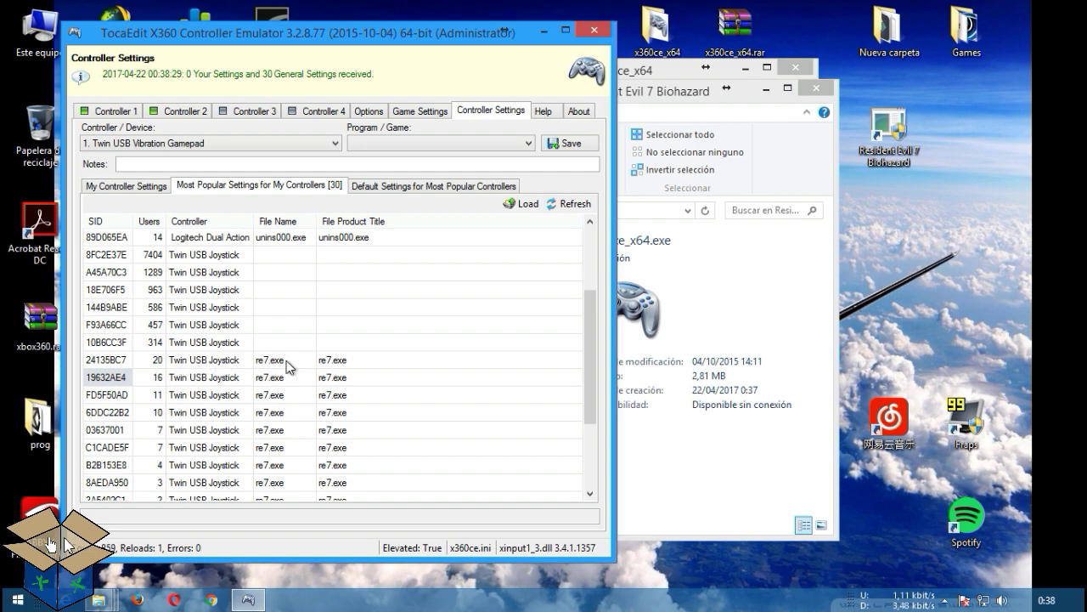
click(214, 361)
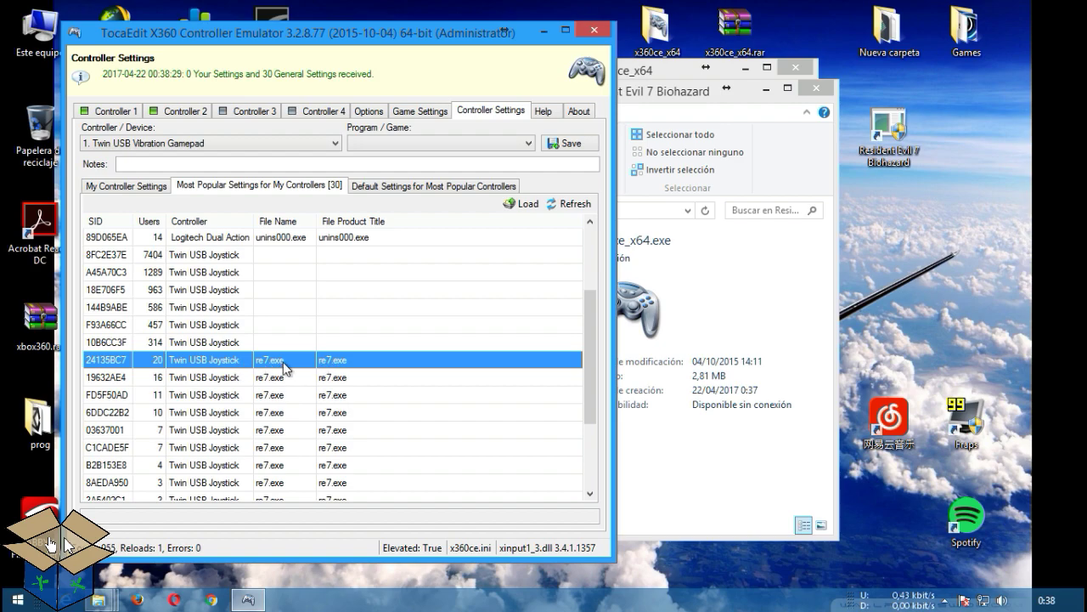
double_click(236, 367)
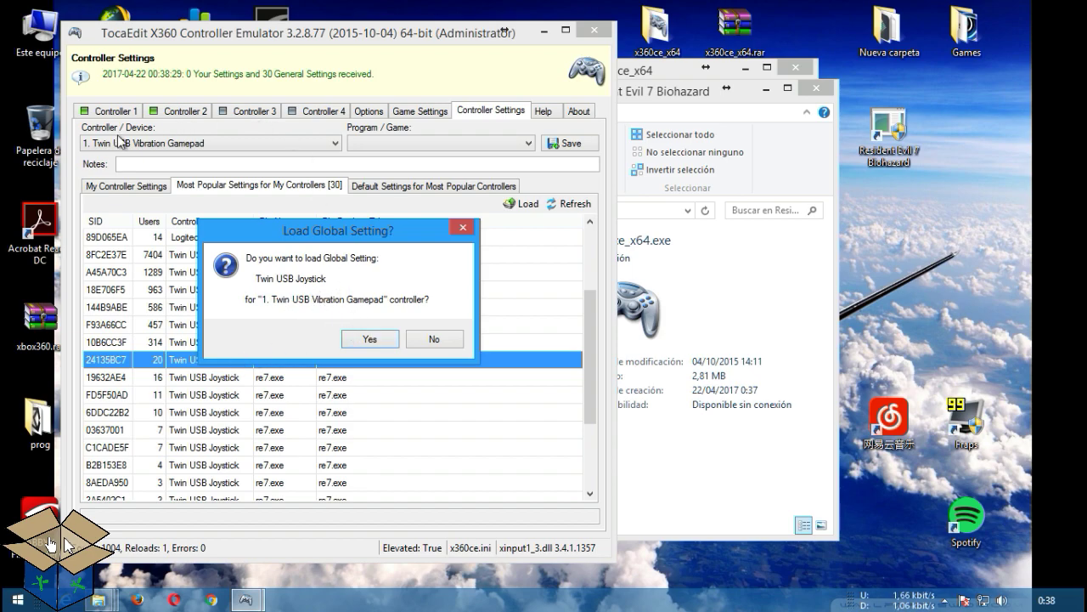
click(361, 337)
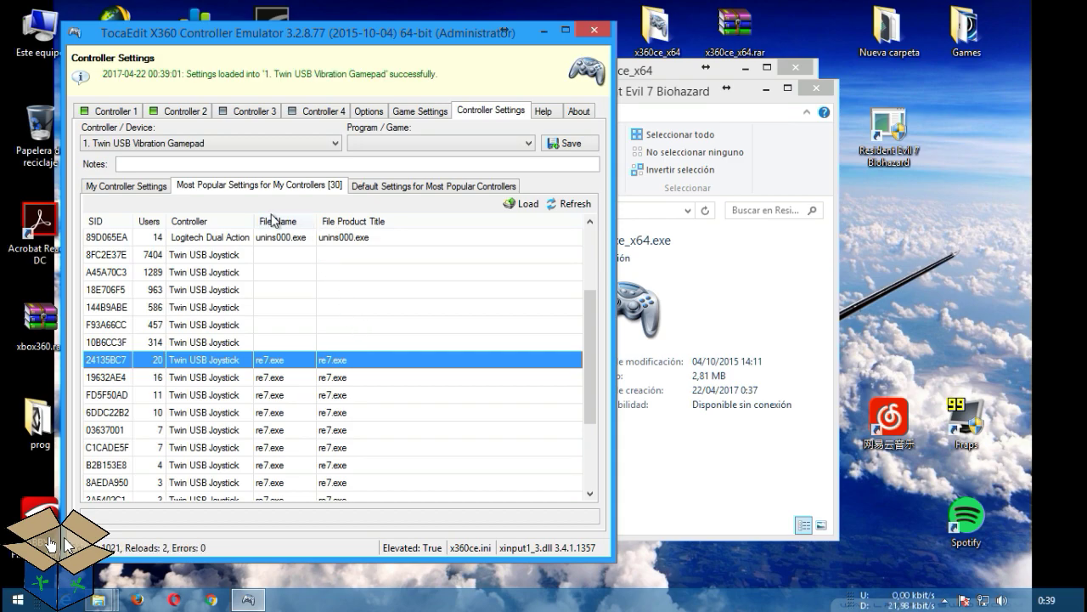
- Check the general mappings of Controllers 1 and 2, save the configuration and close the emulator
click(118, 112)
click(108, 132)
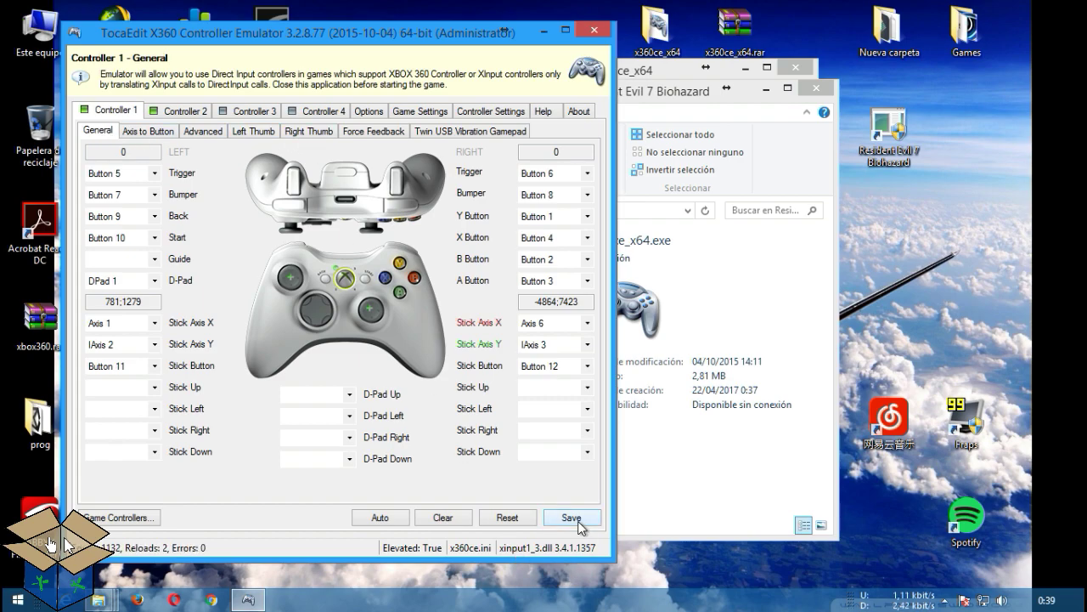
click(184, 116)
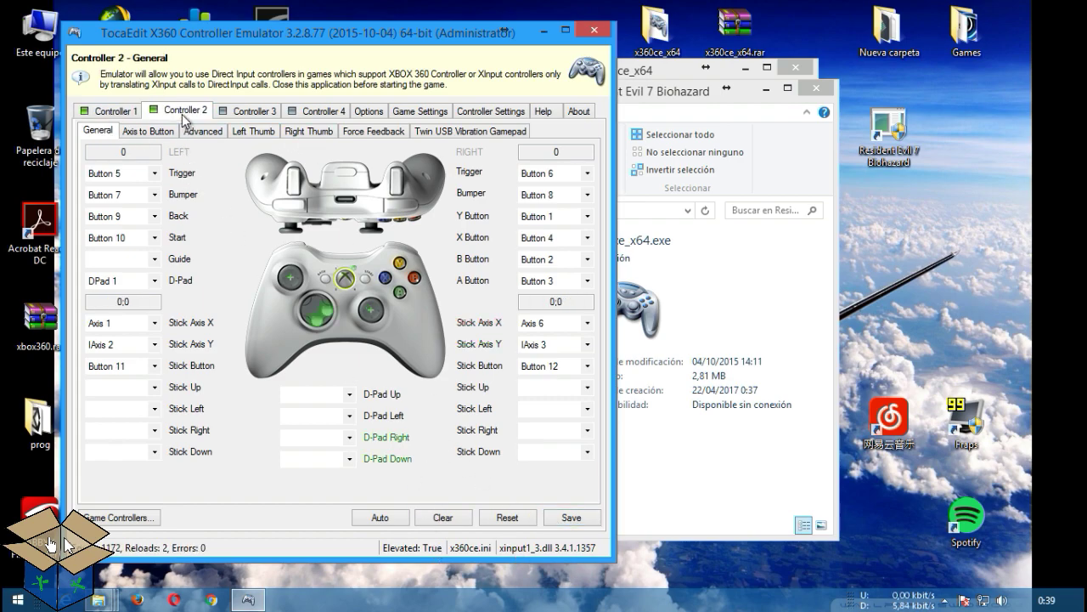
click(128, 119)
click(576, 515)
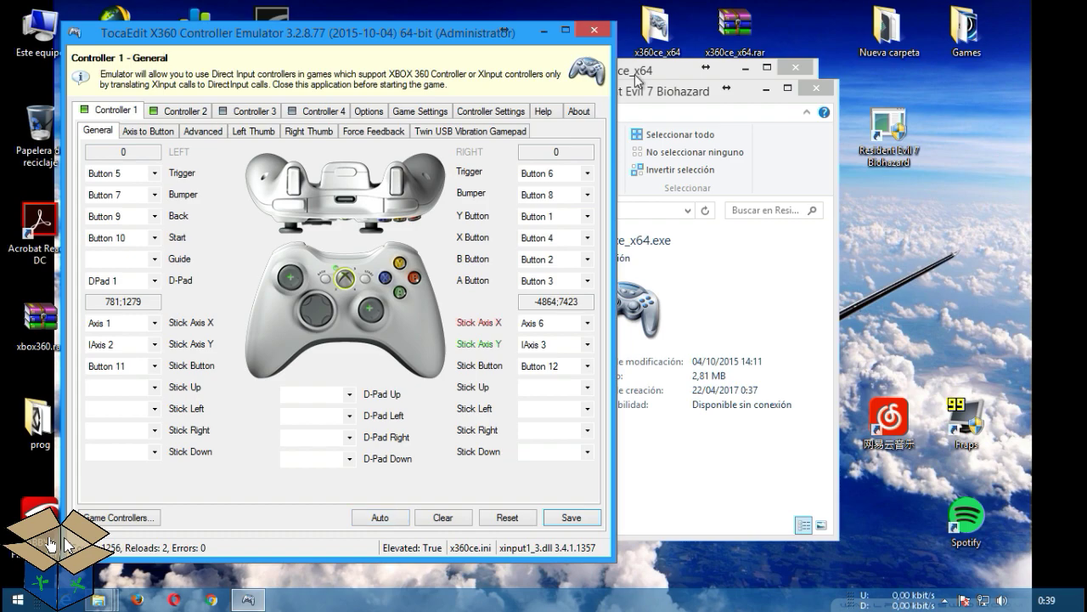
click(592, 28)
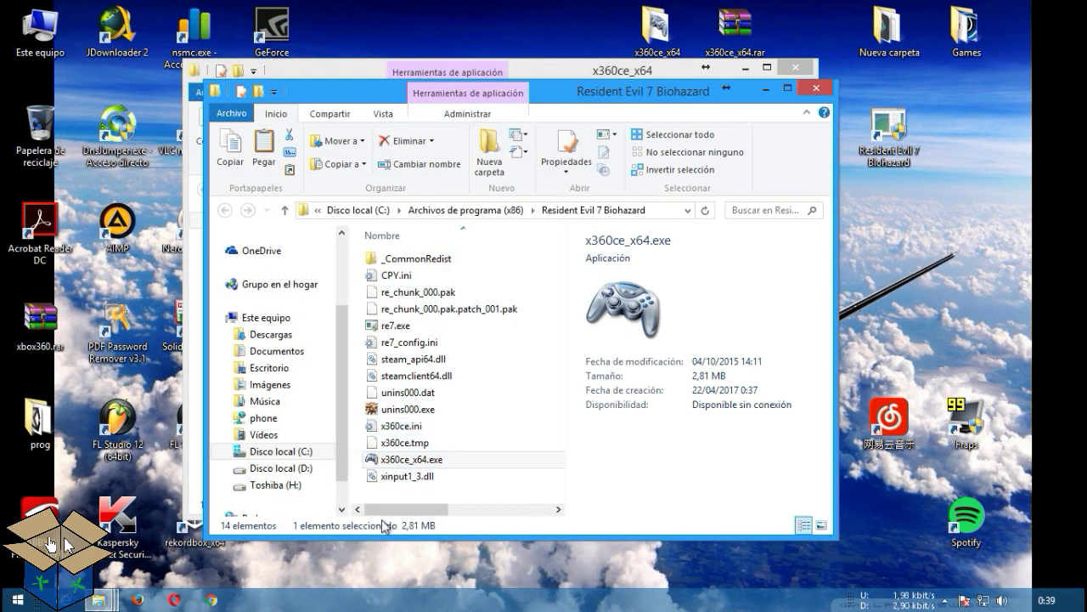
- Close the x360ce_x64 source folder window, keeping the Resident Evil 7 Biohazard game folder open
click(406, 493)
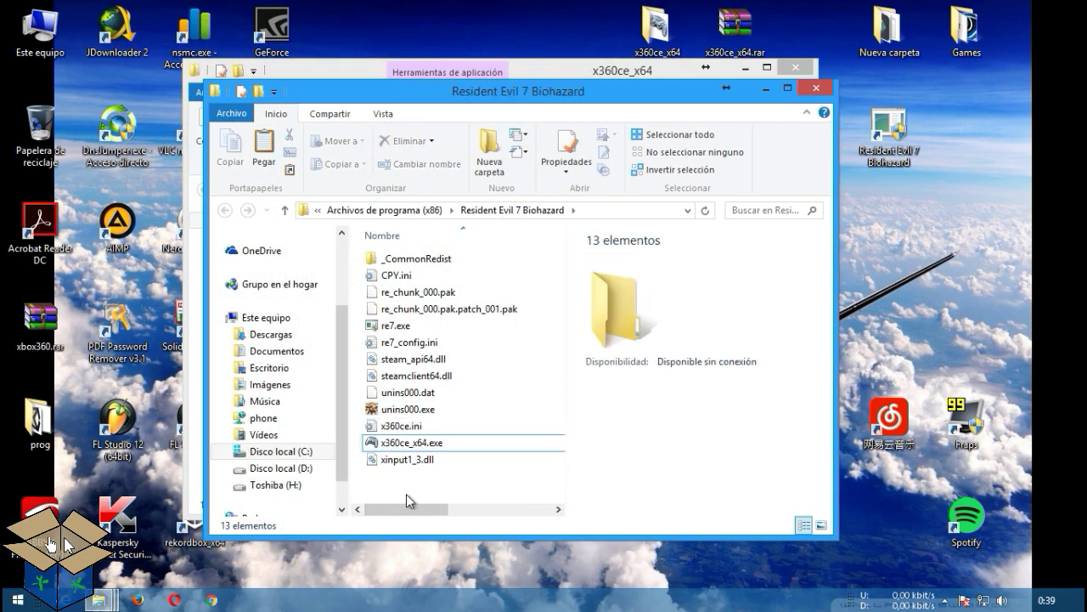
click(797, 70)
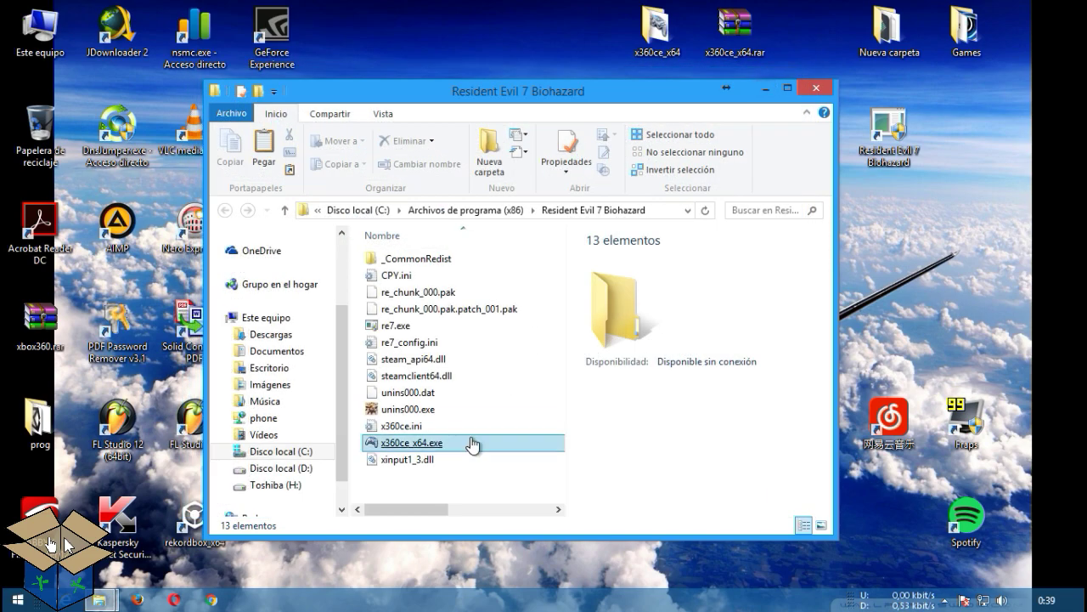
- Check the emulator files x360ce.ini, x360ce_x64.exe and xinput1_3.dll in the Resident Evil 7 Biohazard folder
drag(424, 481, 377, 418)
click(441, 483)
click(432, 459)
click(424, 427)
click(433, 474)
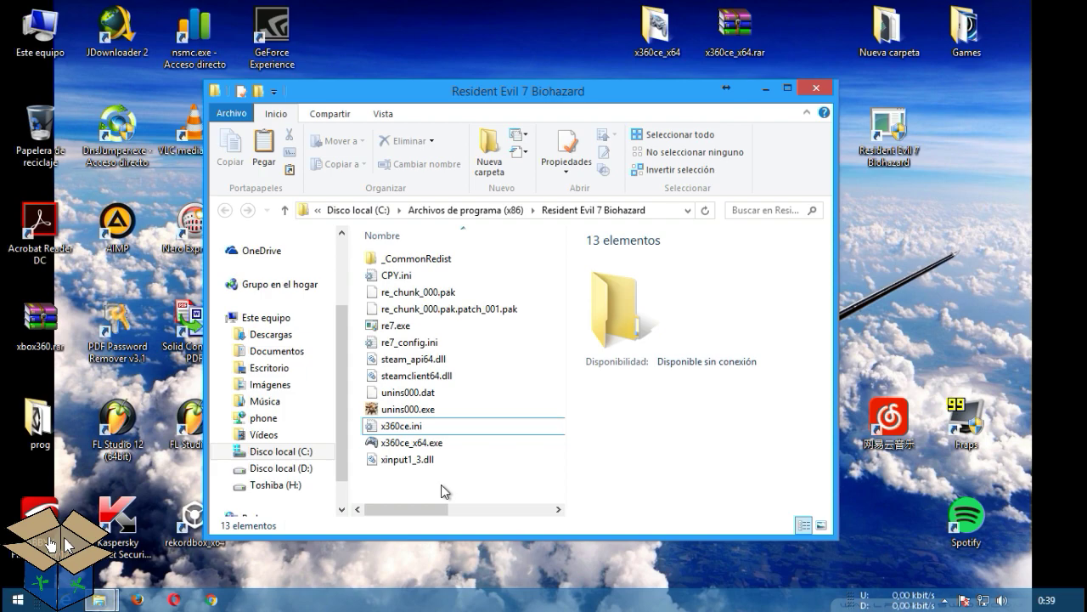
drag(441, 484, 399, 431)
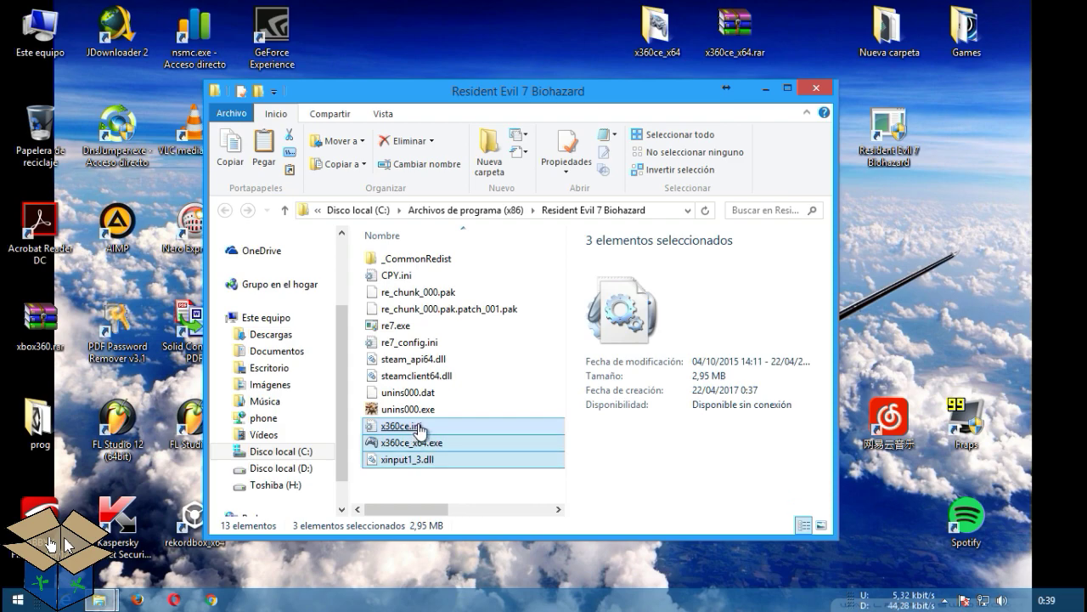
drag(422, 450, 414, 434)
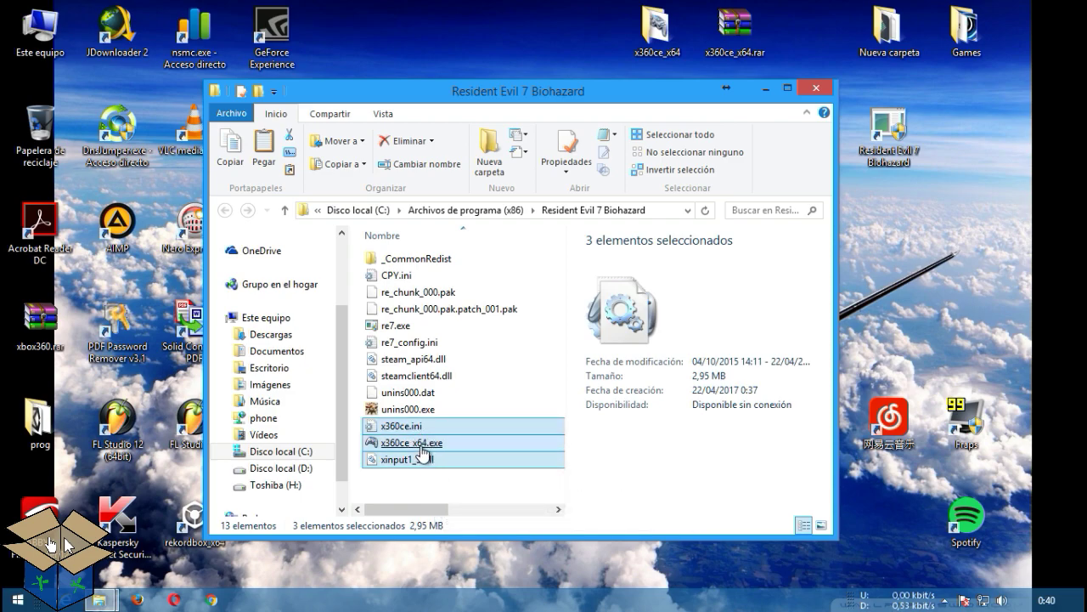
click(445, 494)
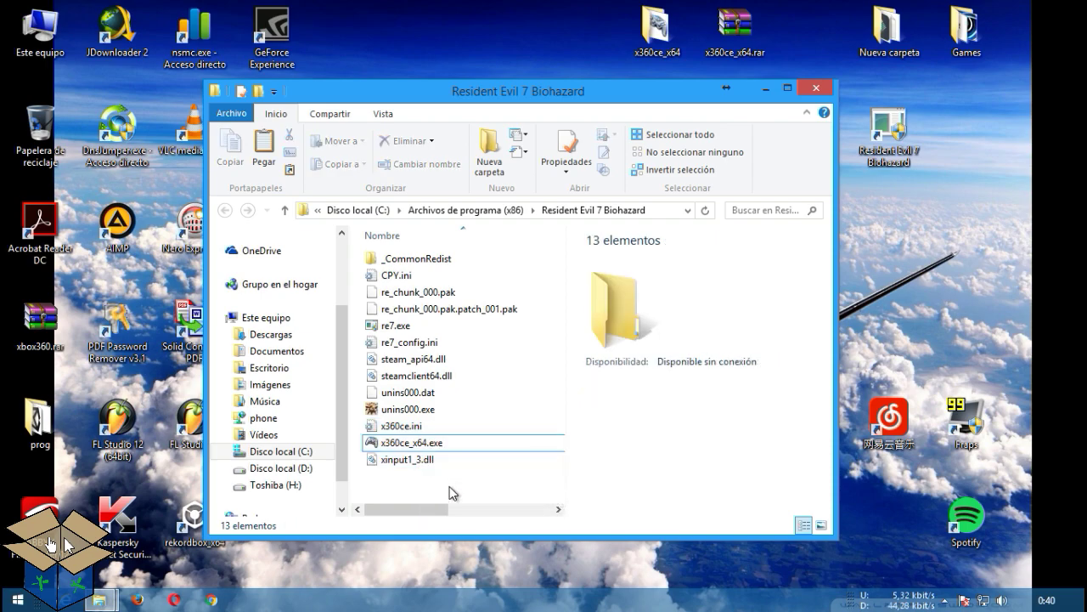
click(429, 450)
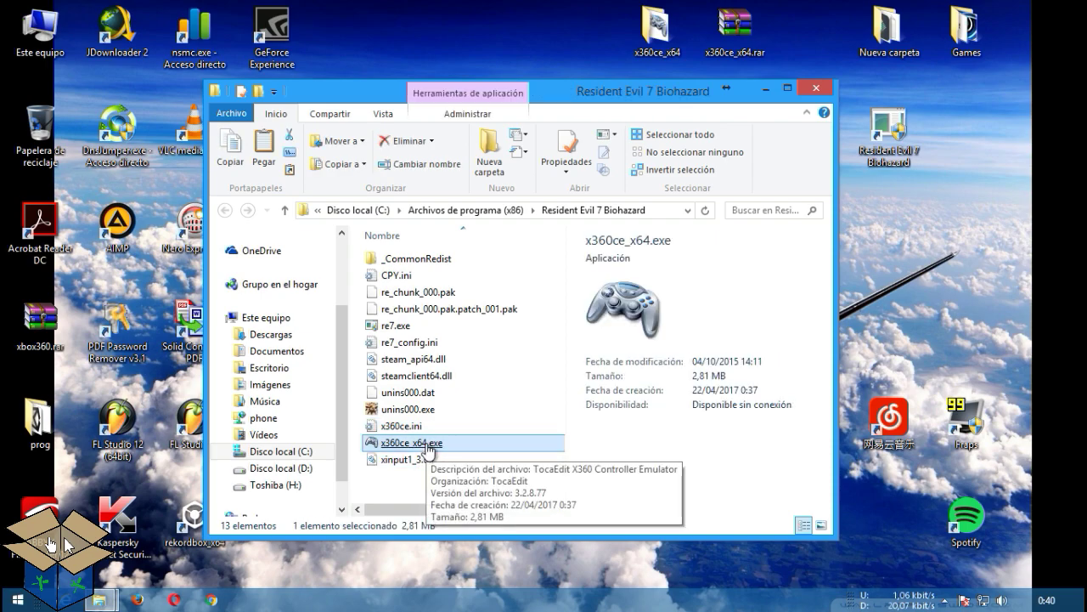
click(443, 484)
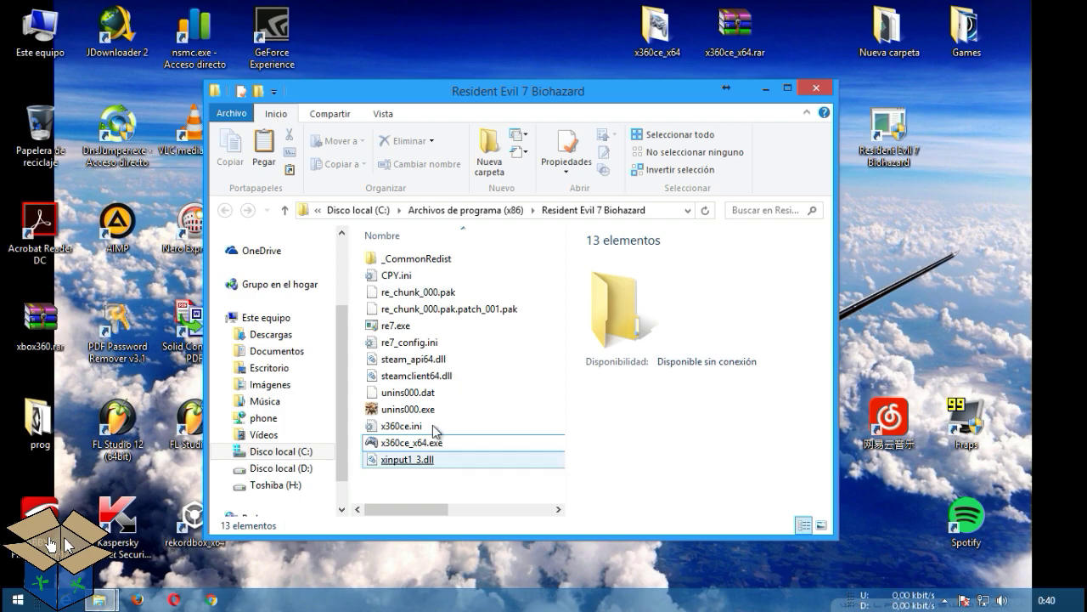
- Launch re7.exe from the Resident Evil 7 Biohazard folder and allow it to make changes to the computer
click(391, 328)
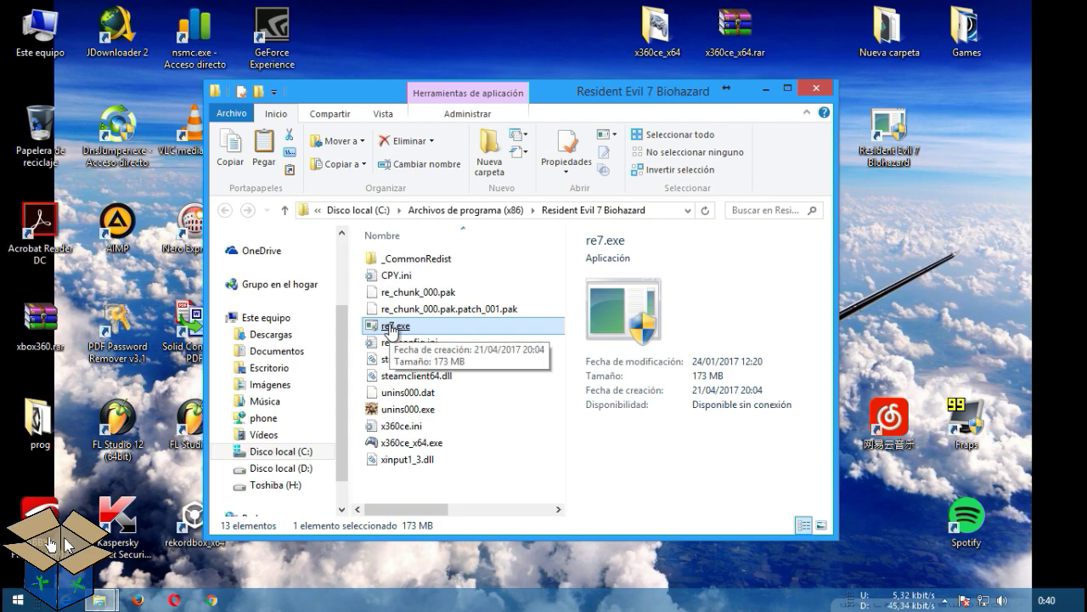
double_click(391, 327)
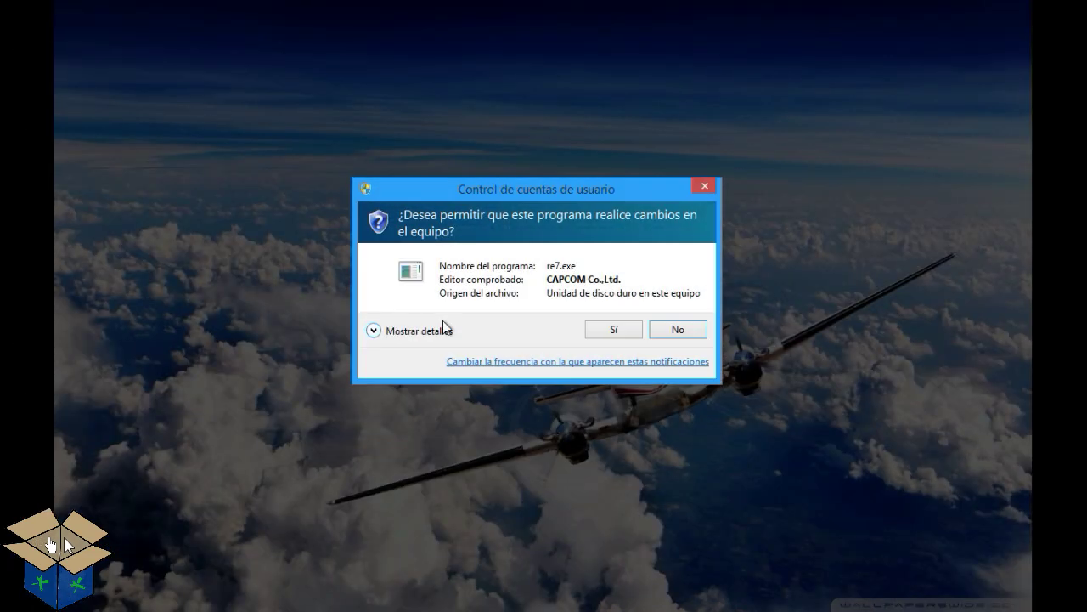
click(599, 336)
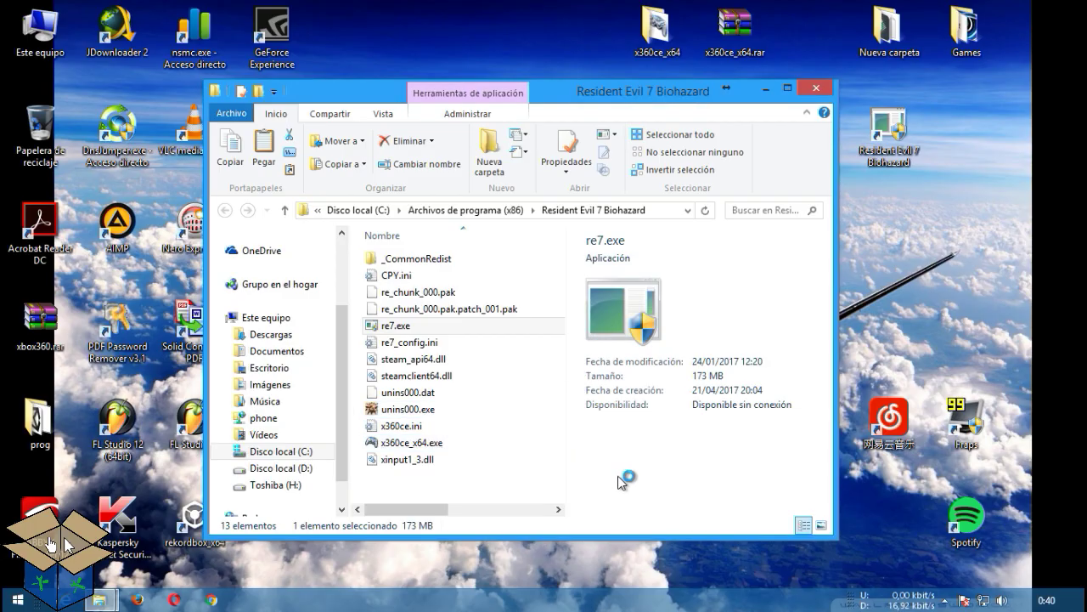